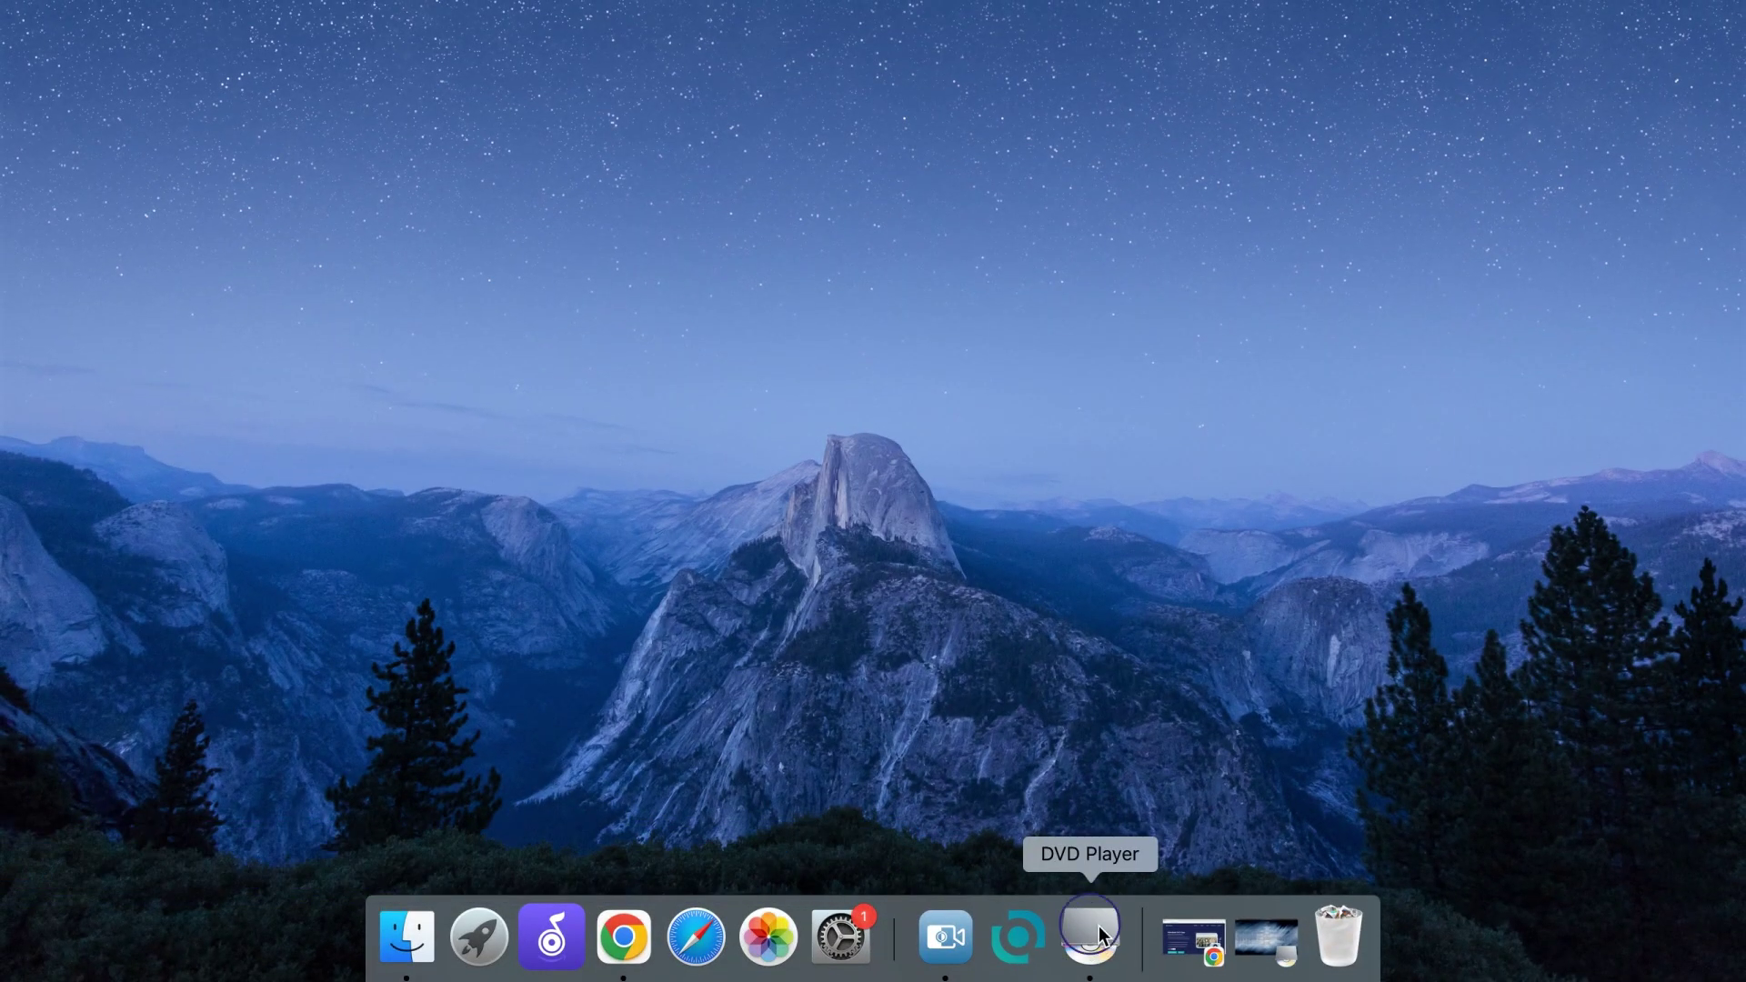
# Step: Launch VideoByte DVD Copy, decline automatic loading, and load the disc from the ASUS drive
pyautogui.click(1021, 946)
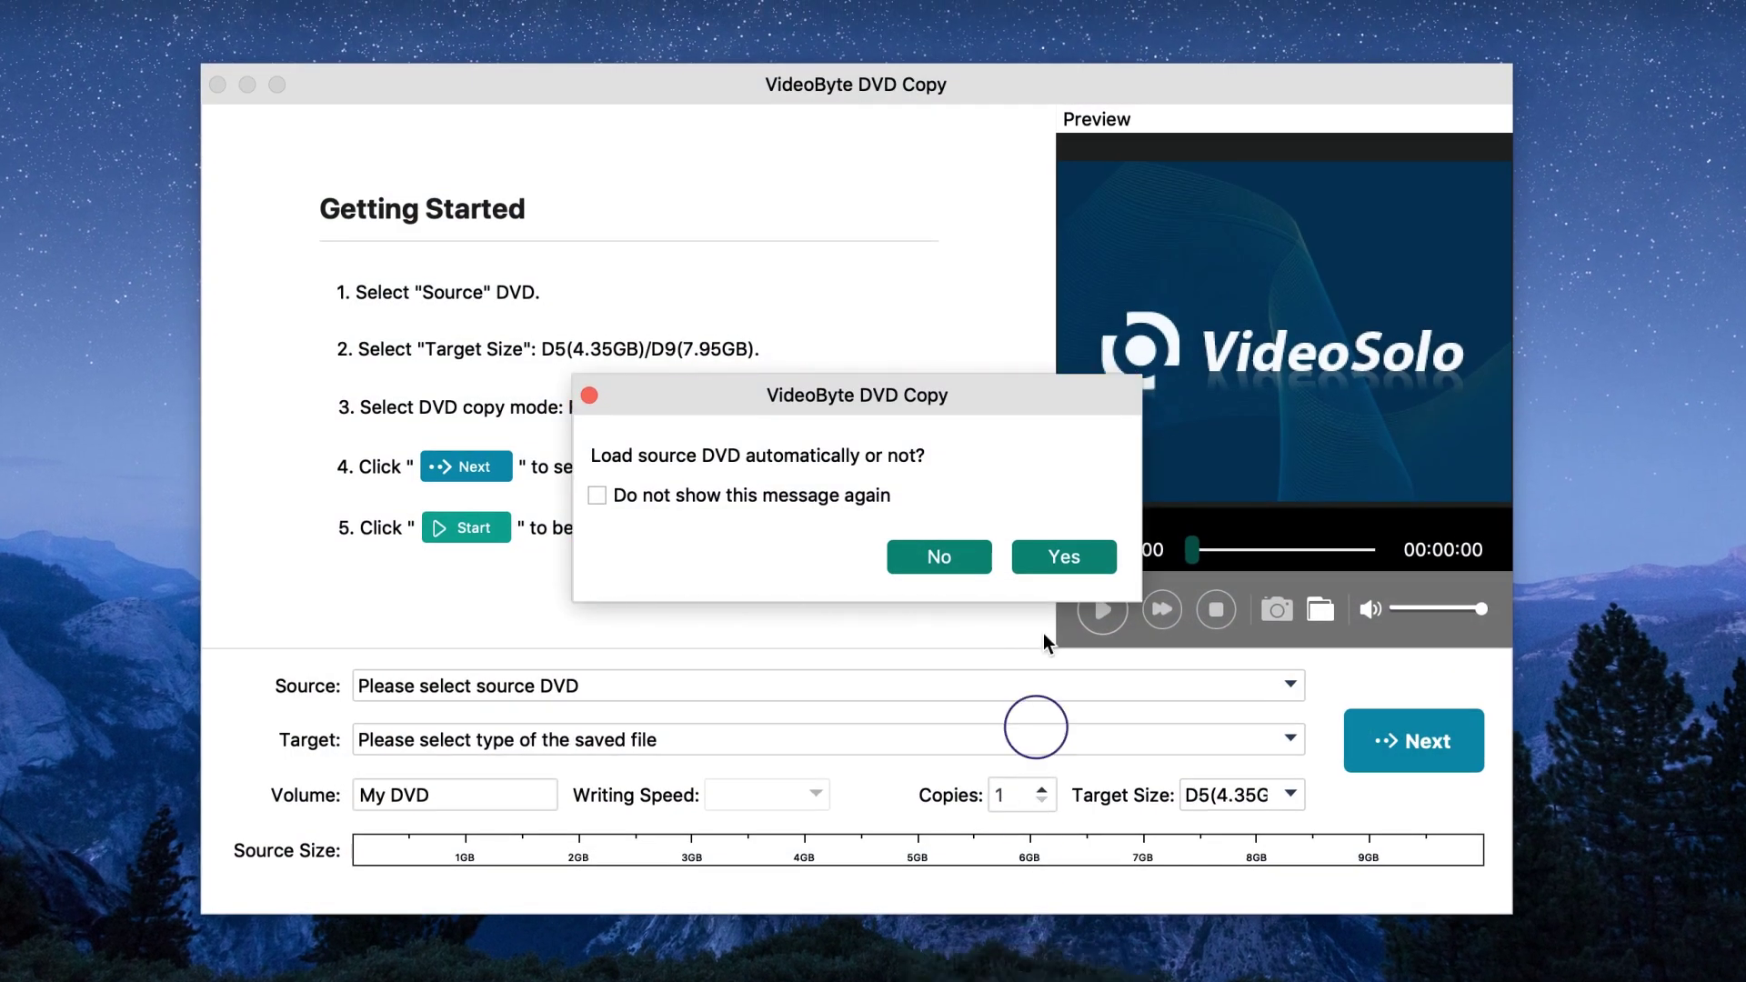
pyautogui.click(939, 559)
pyautogui.click(898, 692)
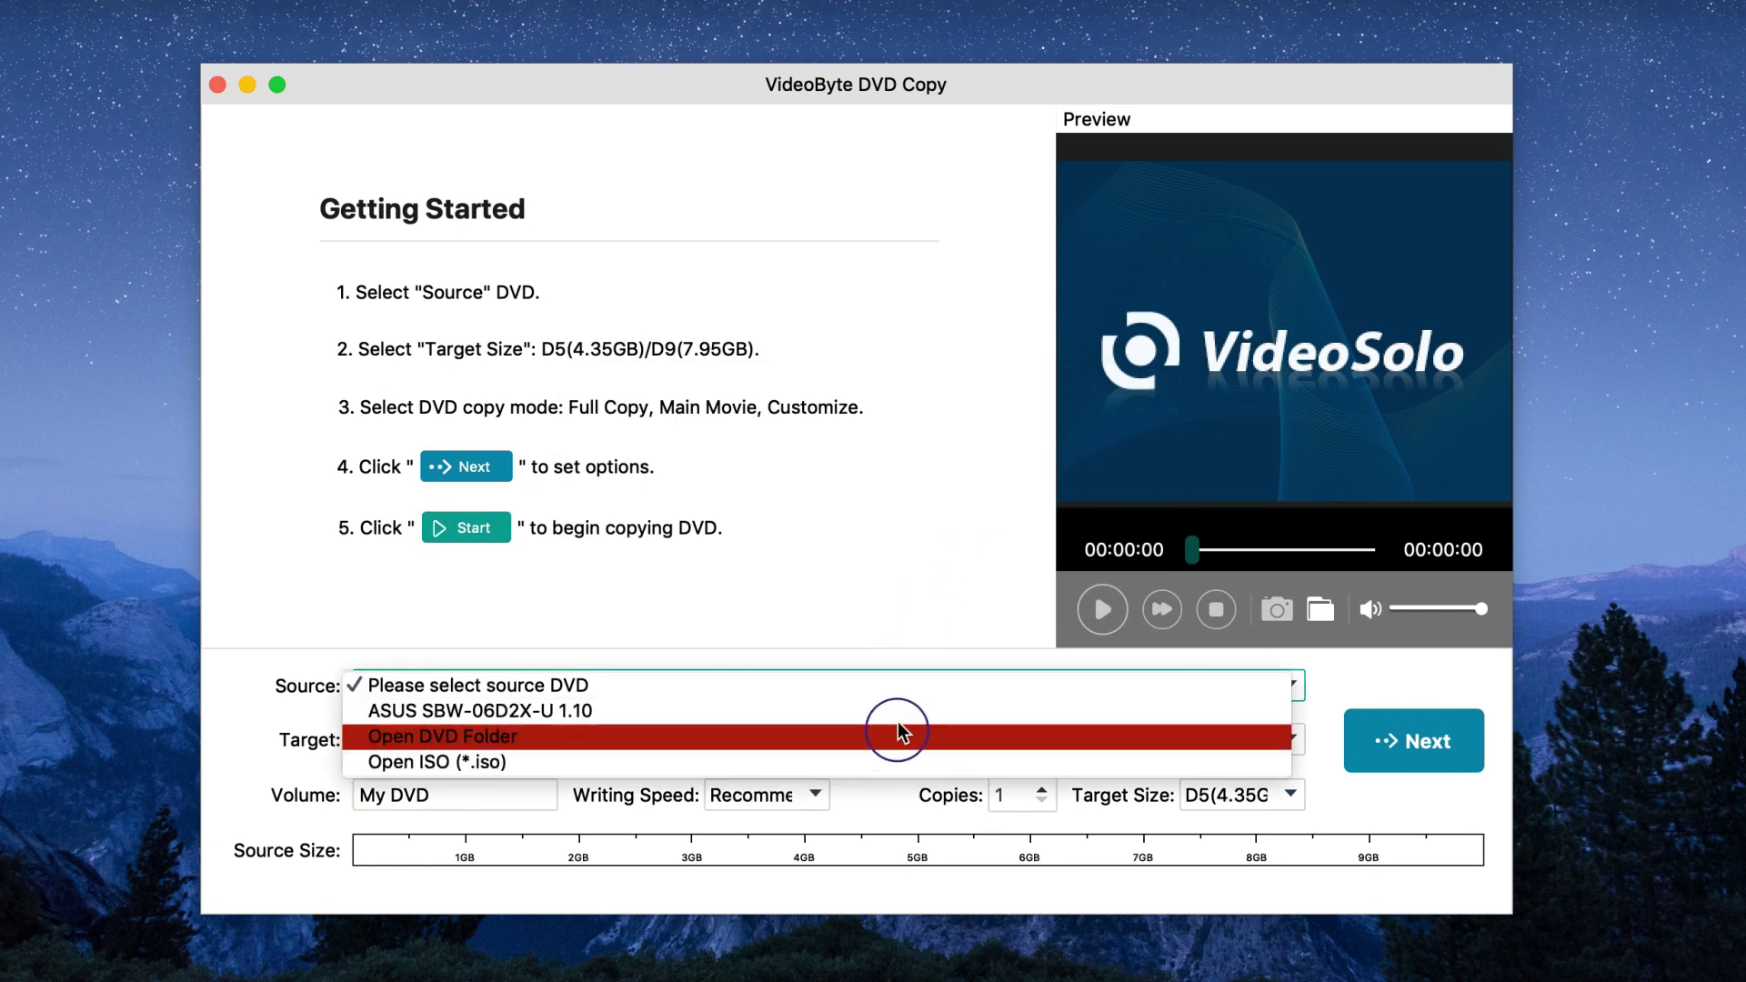
pyautogui.click(894, 707)
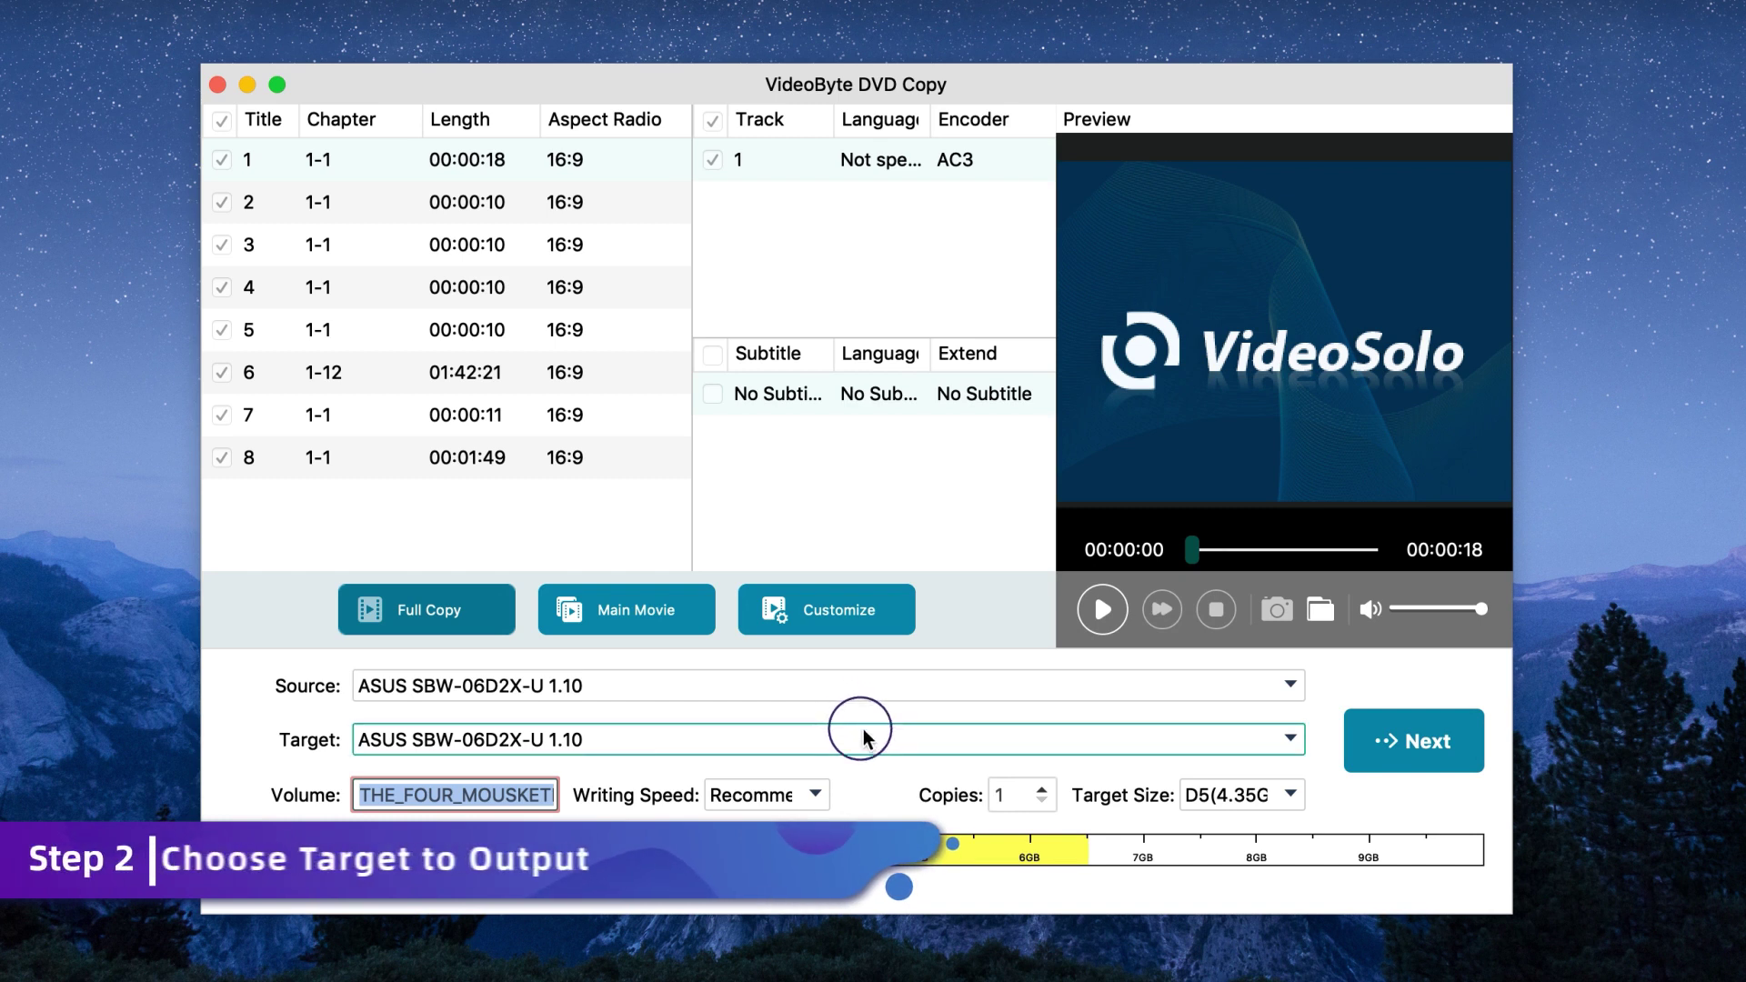
# Step: Set the target to a DVD folder saved in Documents/VideoByte/Folder
pyautogui.click(862, 738)
pyautogui.click(865, 740)
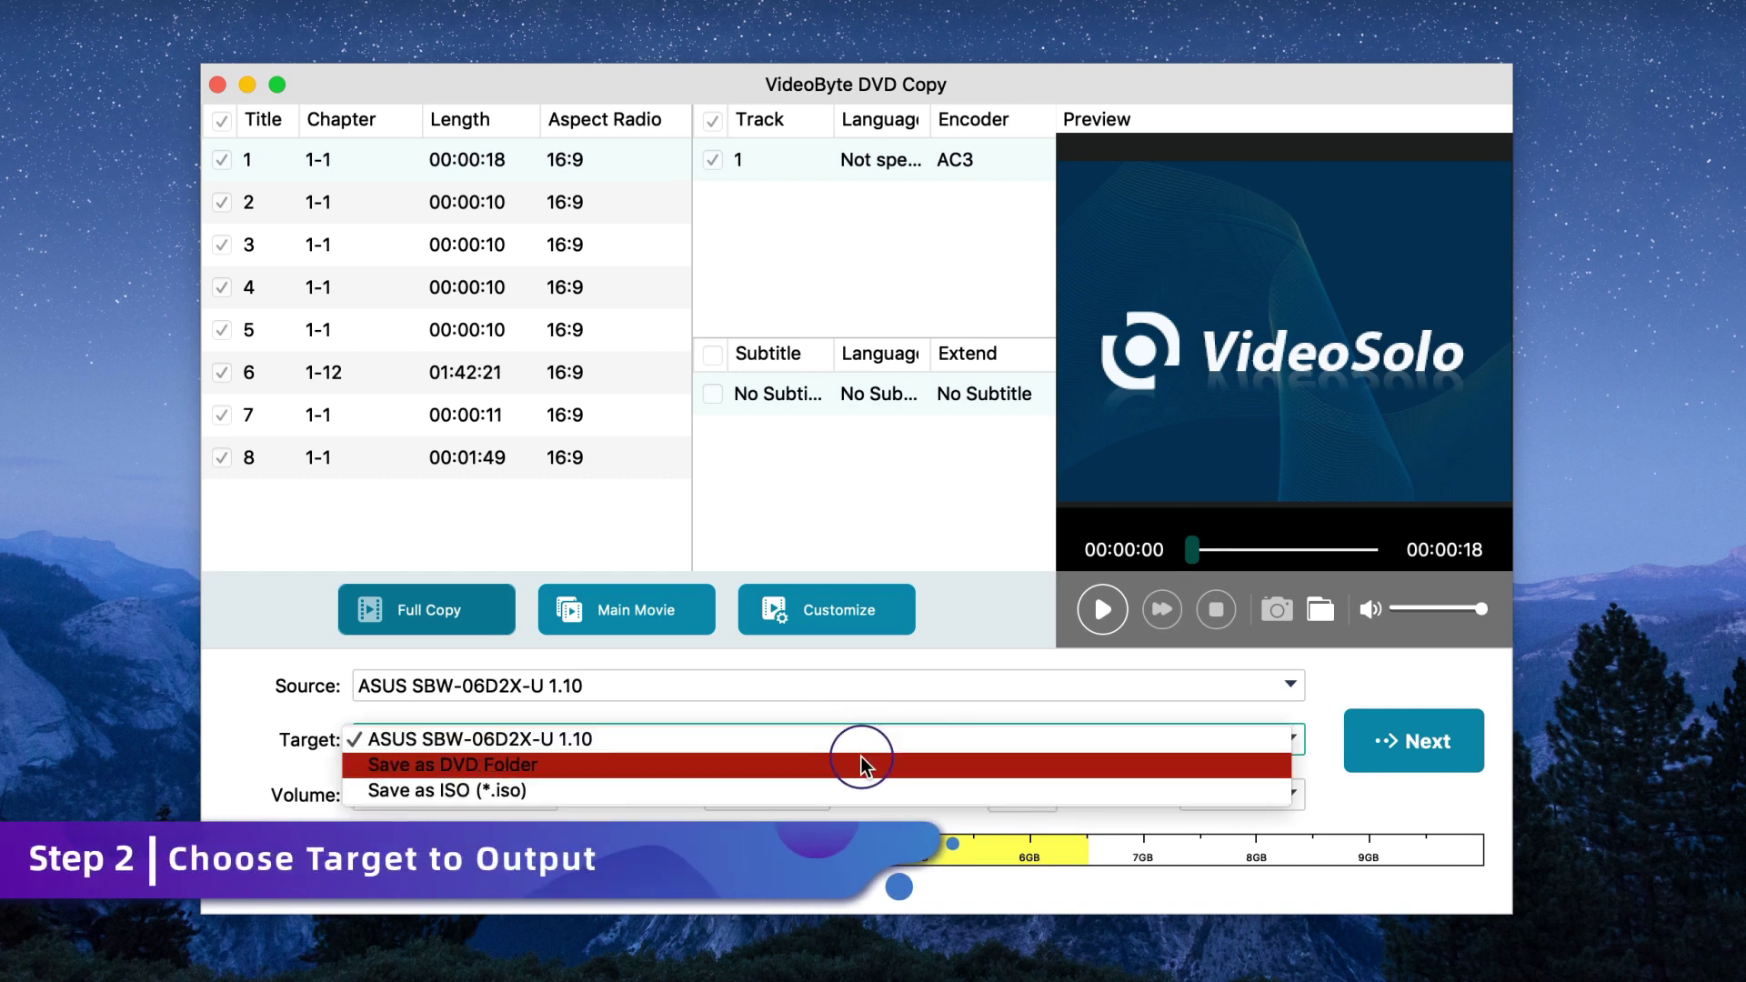
pyautogui.click(855, 767)
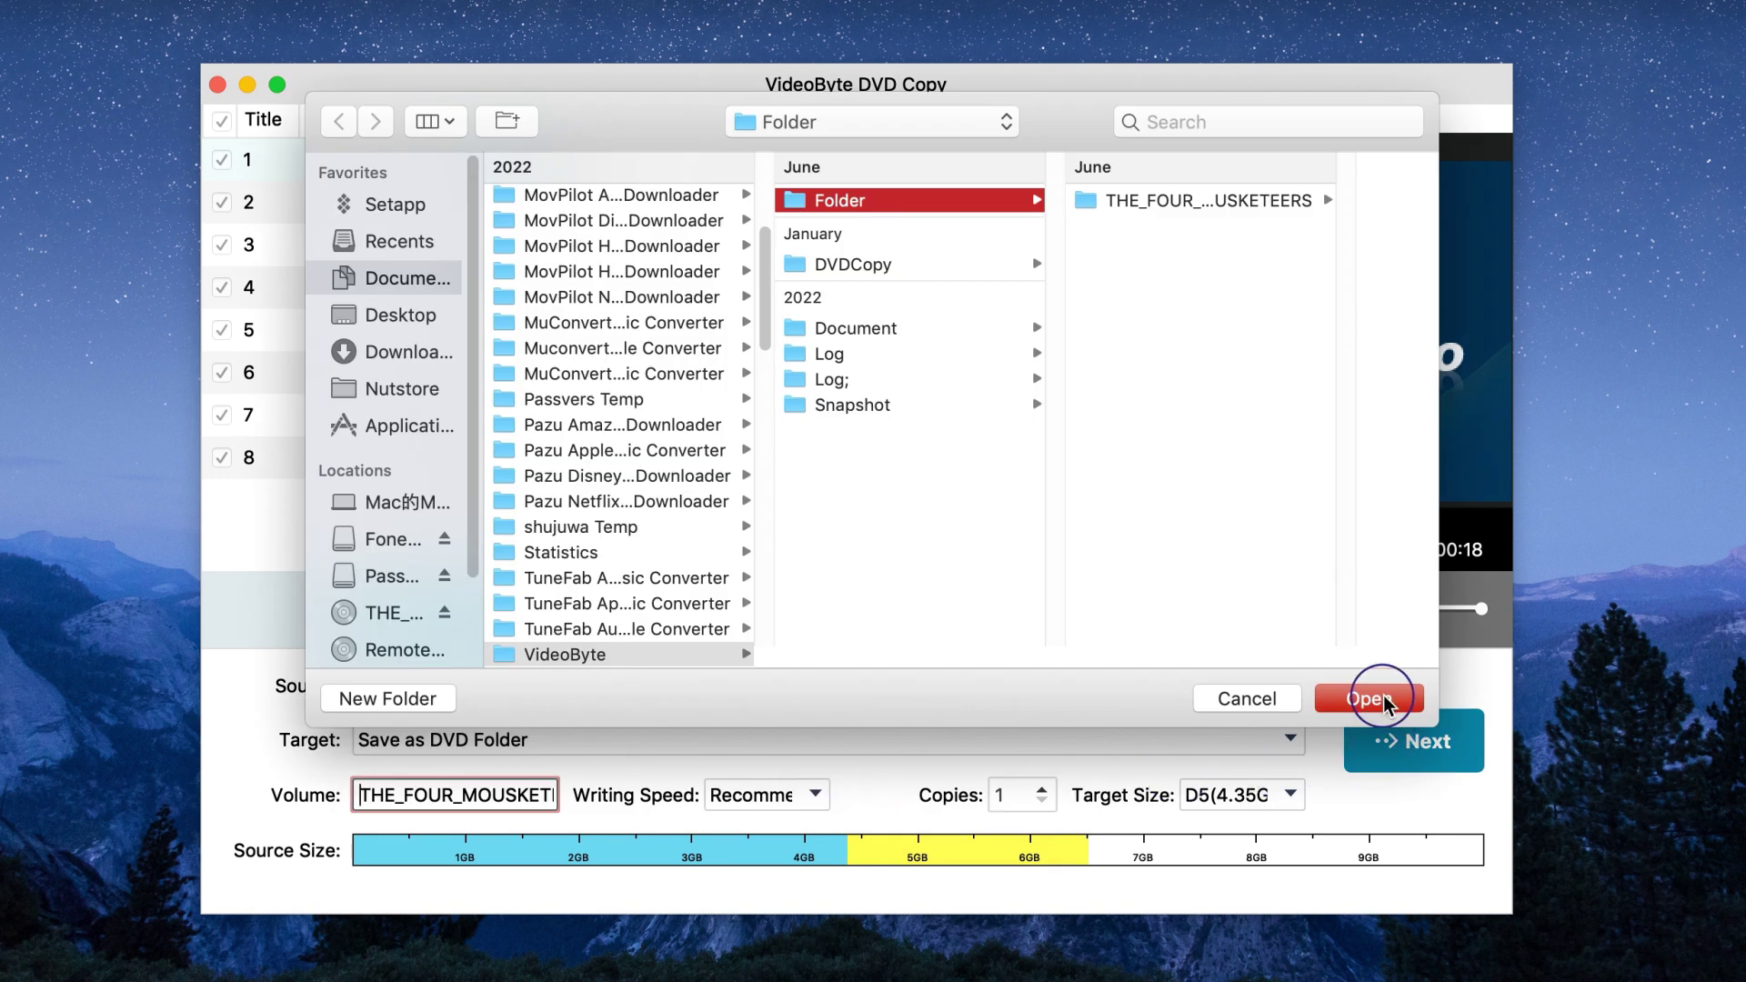
pyautogui.click(1383, 701)
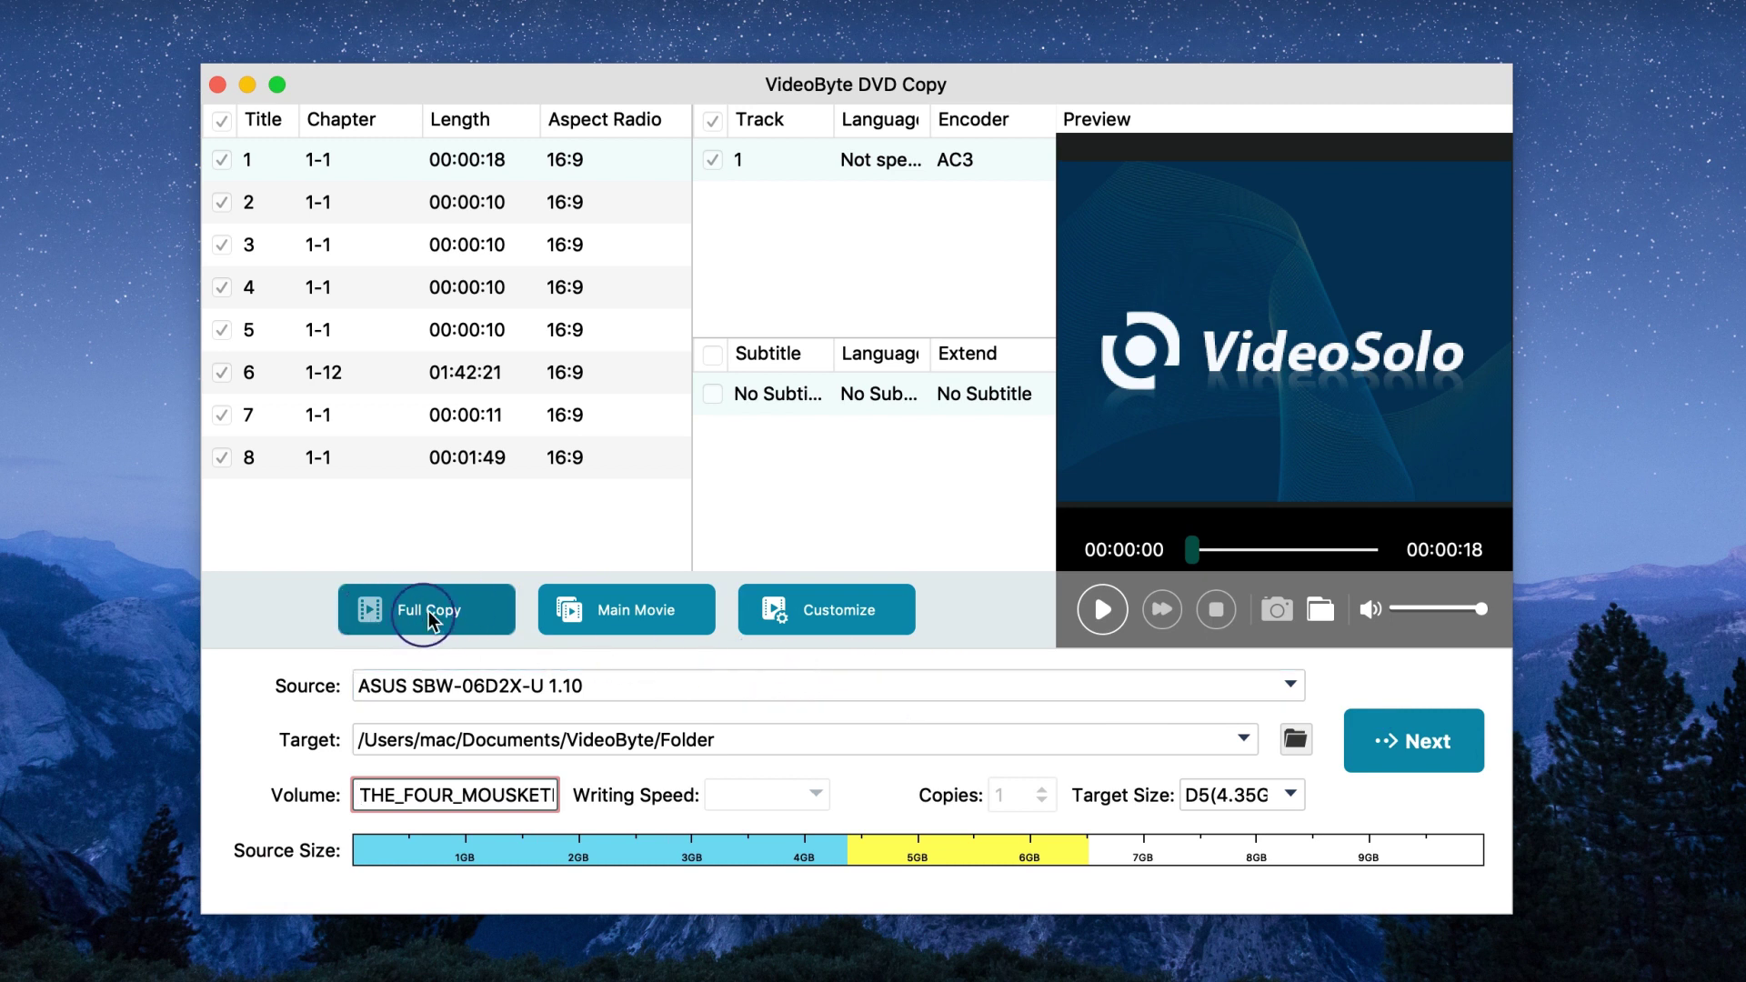
# Step: Use Main Movie mode with only title 6 (01:42:21), English audio and four subtitles
pyautogui.click(631, 625)
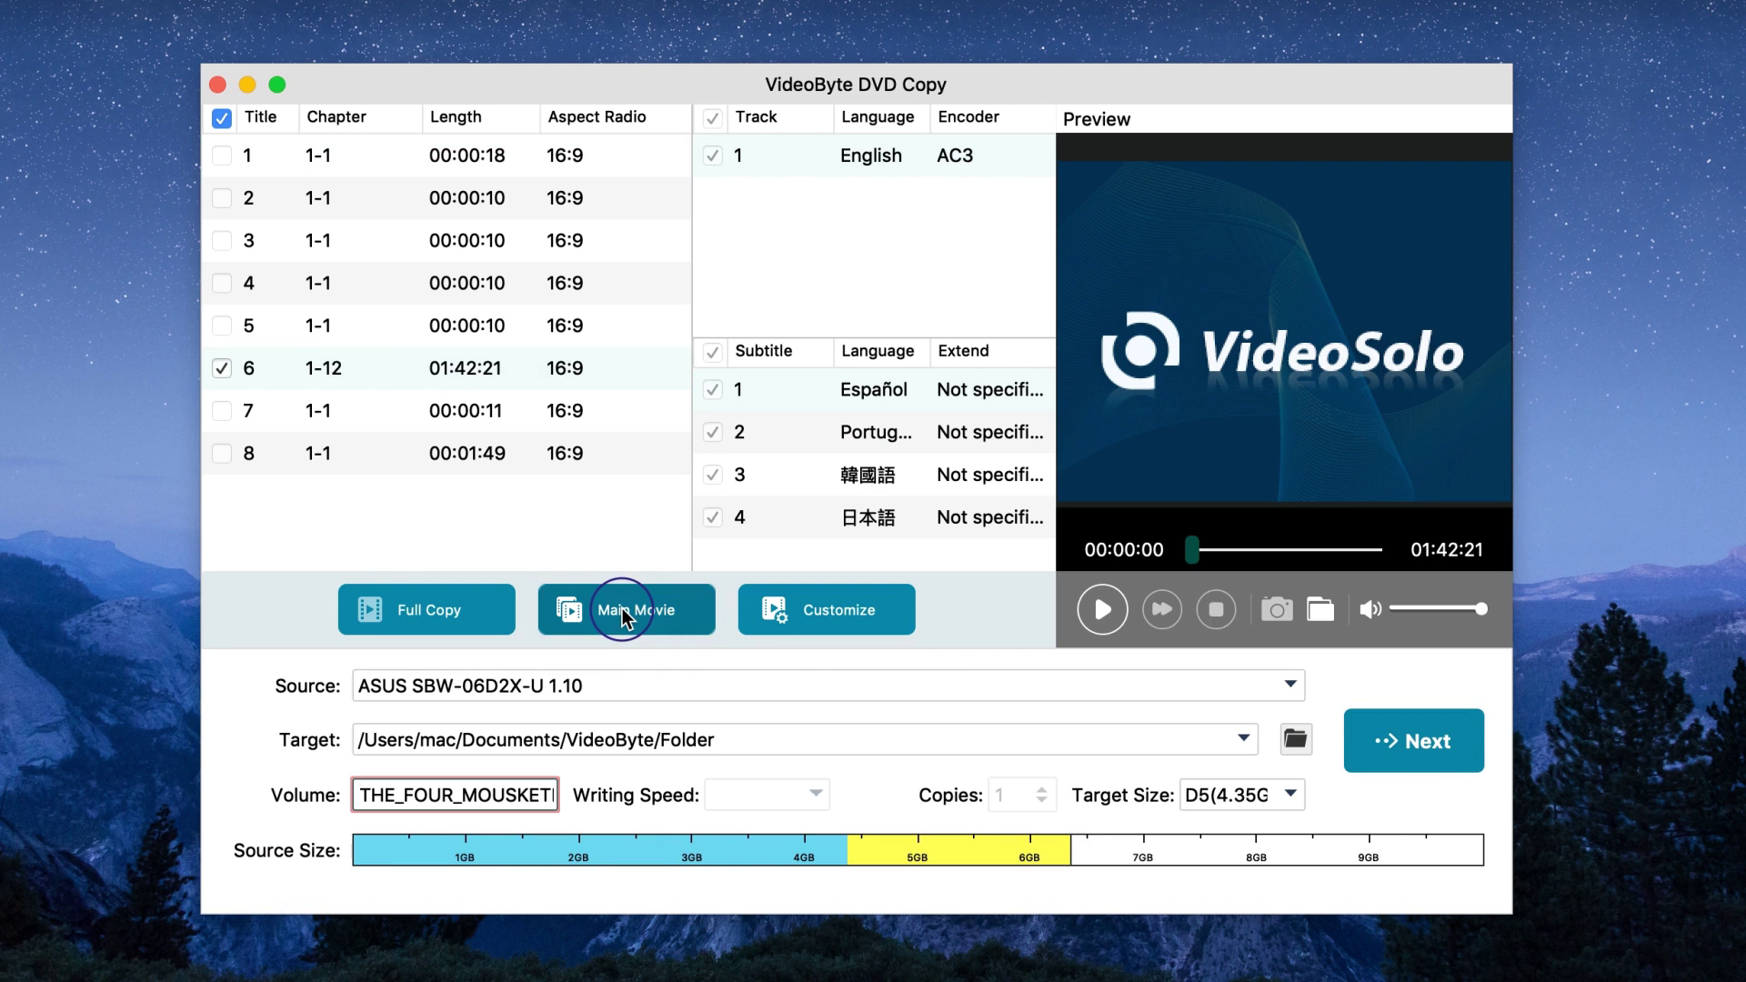
pyautogui.click(832, 617)
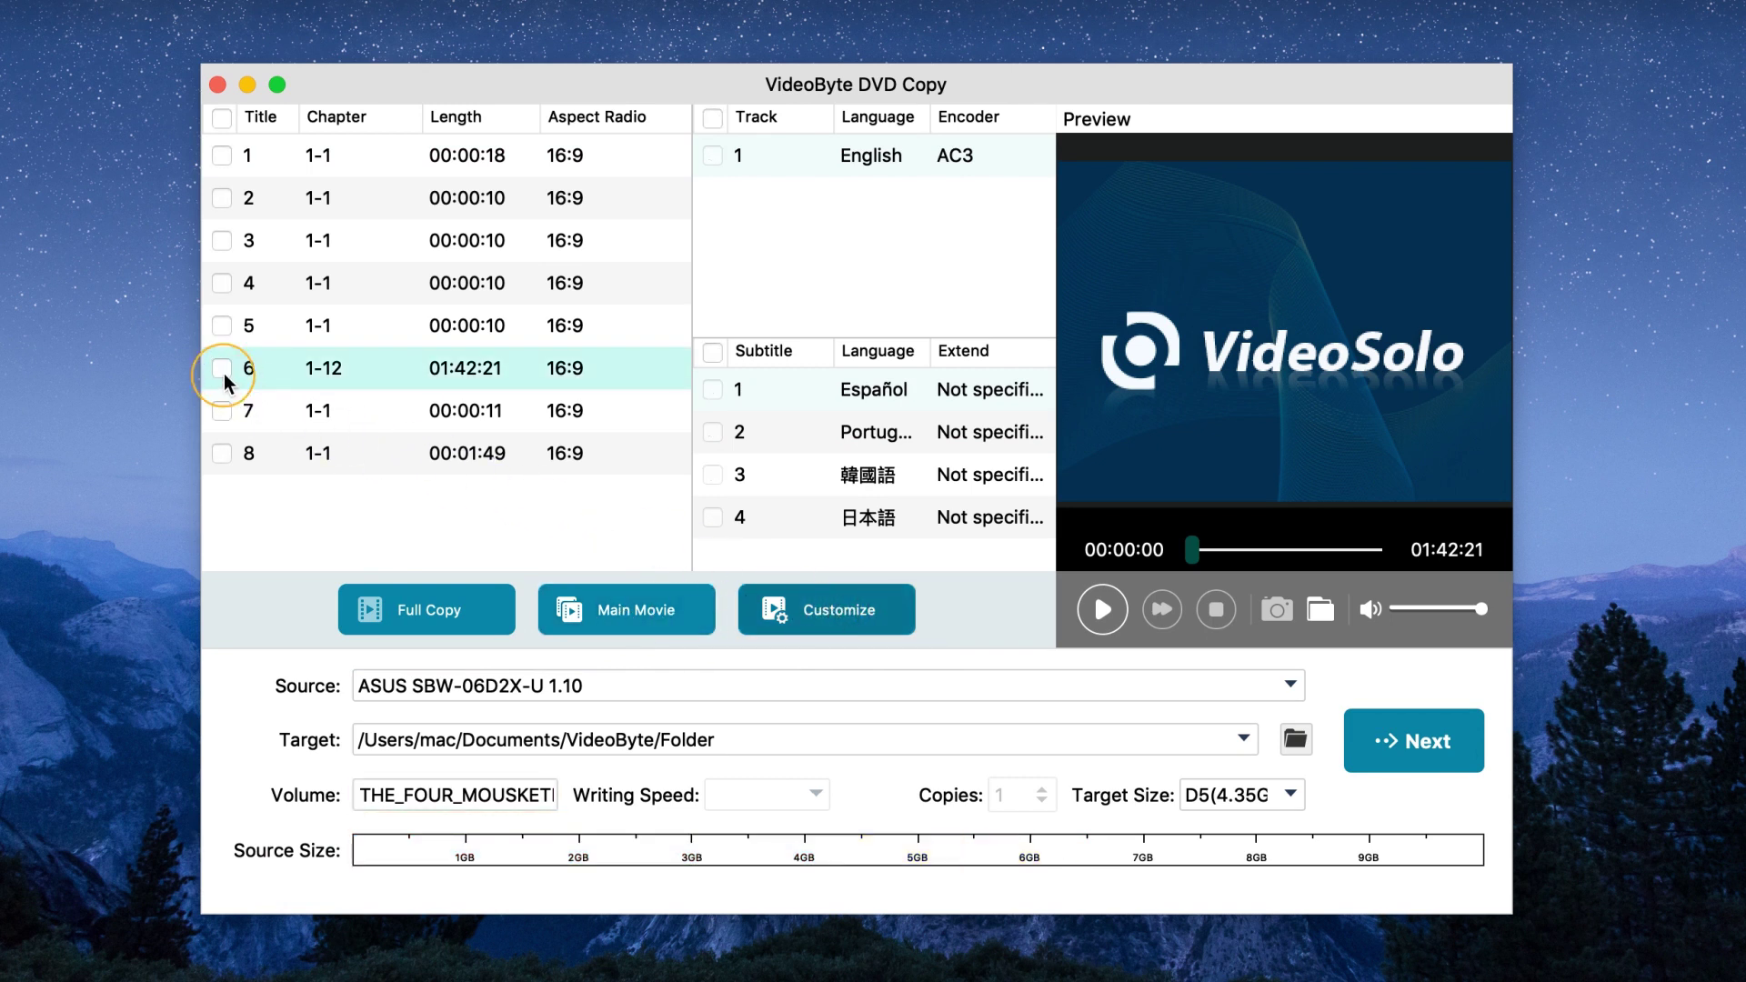
pyautogui.click(222, 368)
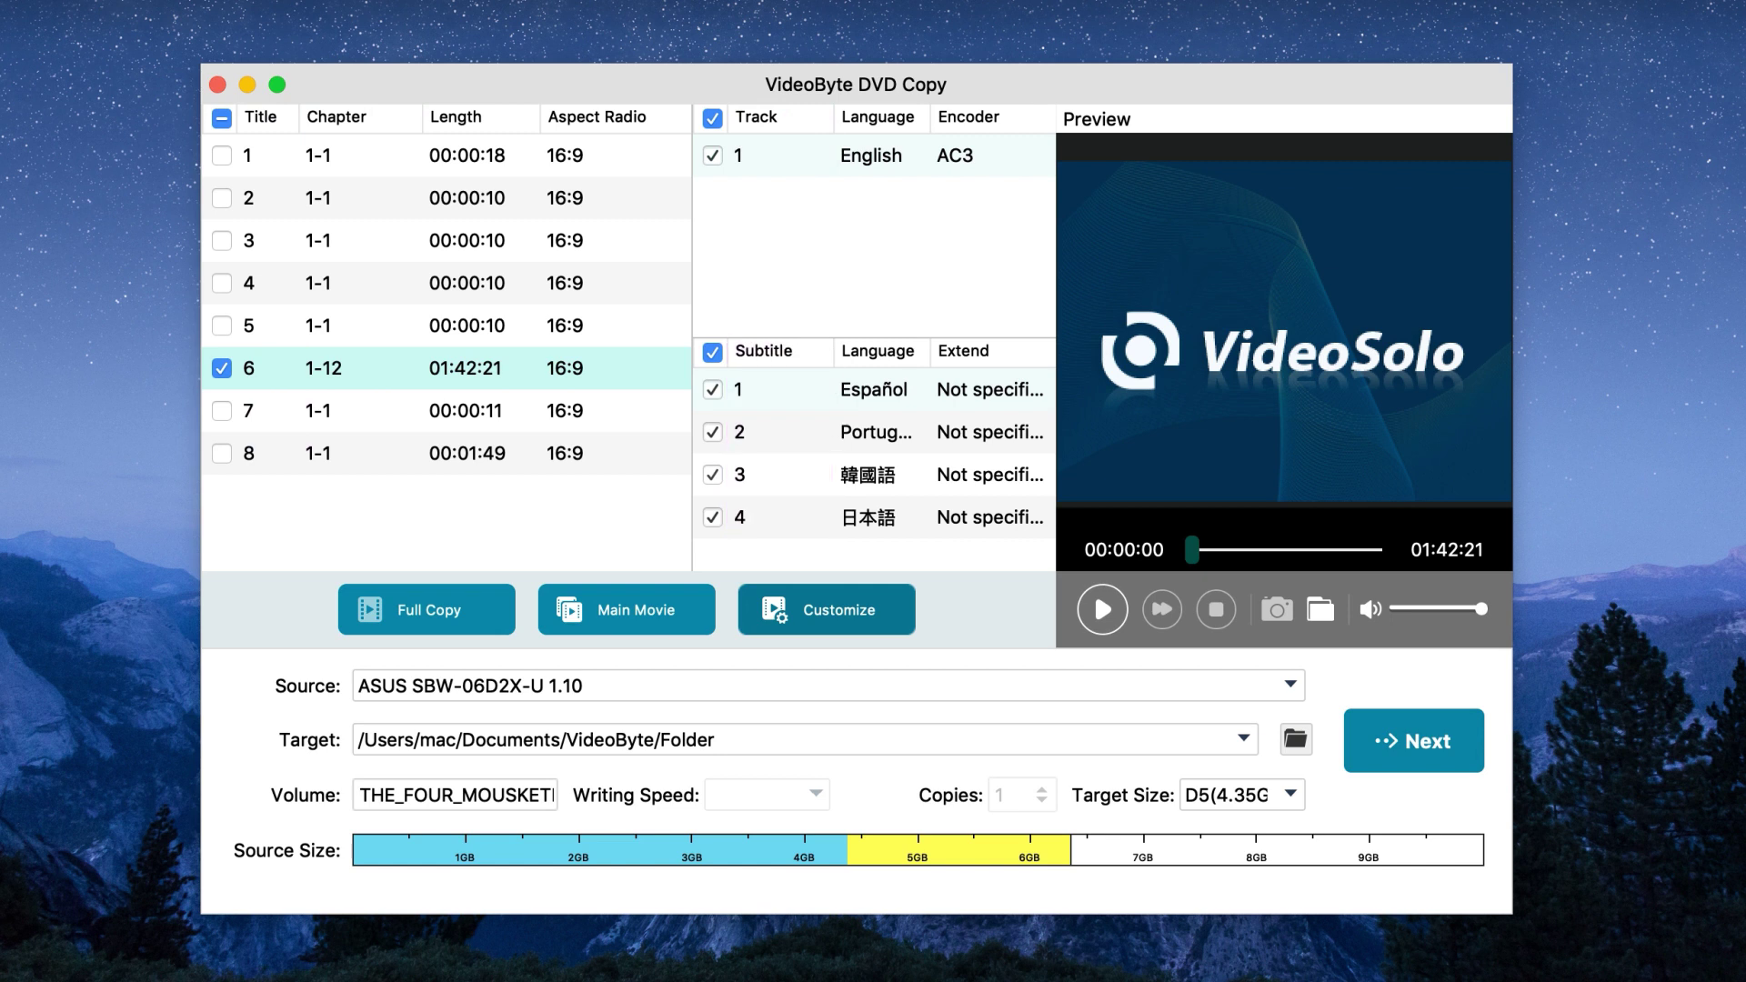
# Step: Continue to the Options page and start copying the disc into the DVD folder
pyautogui.click(1411, 743)
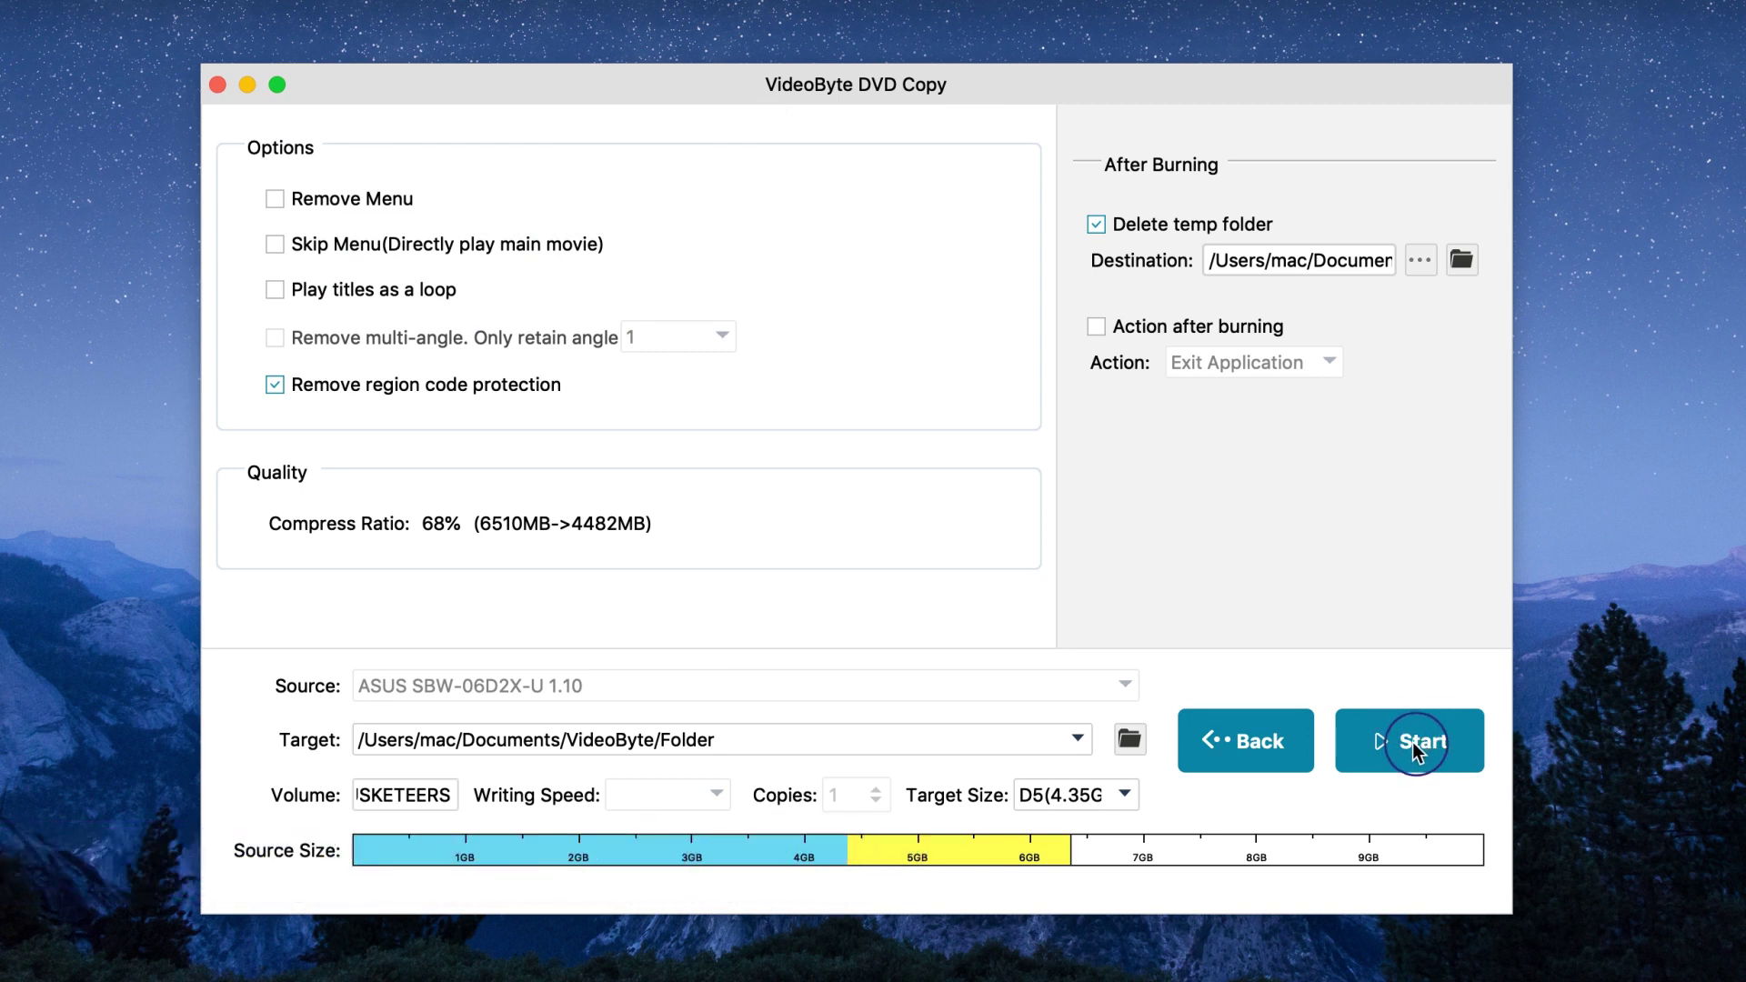
pyautogui.click(1415, 748)
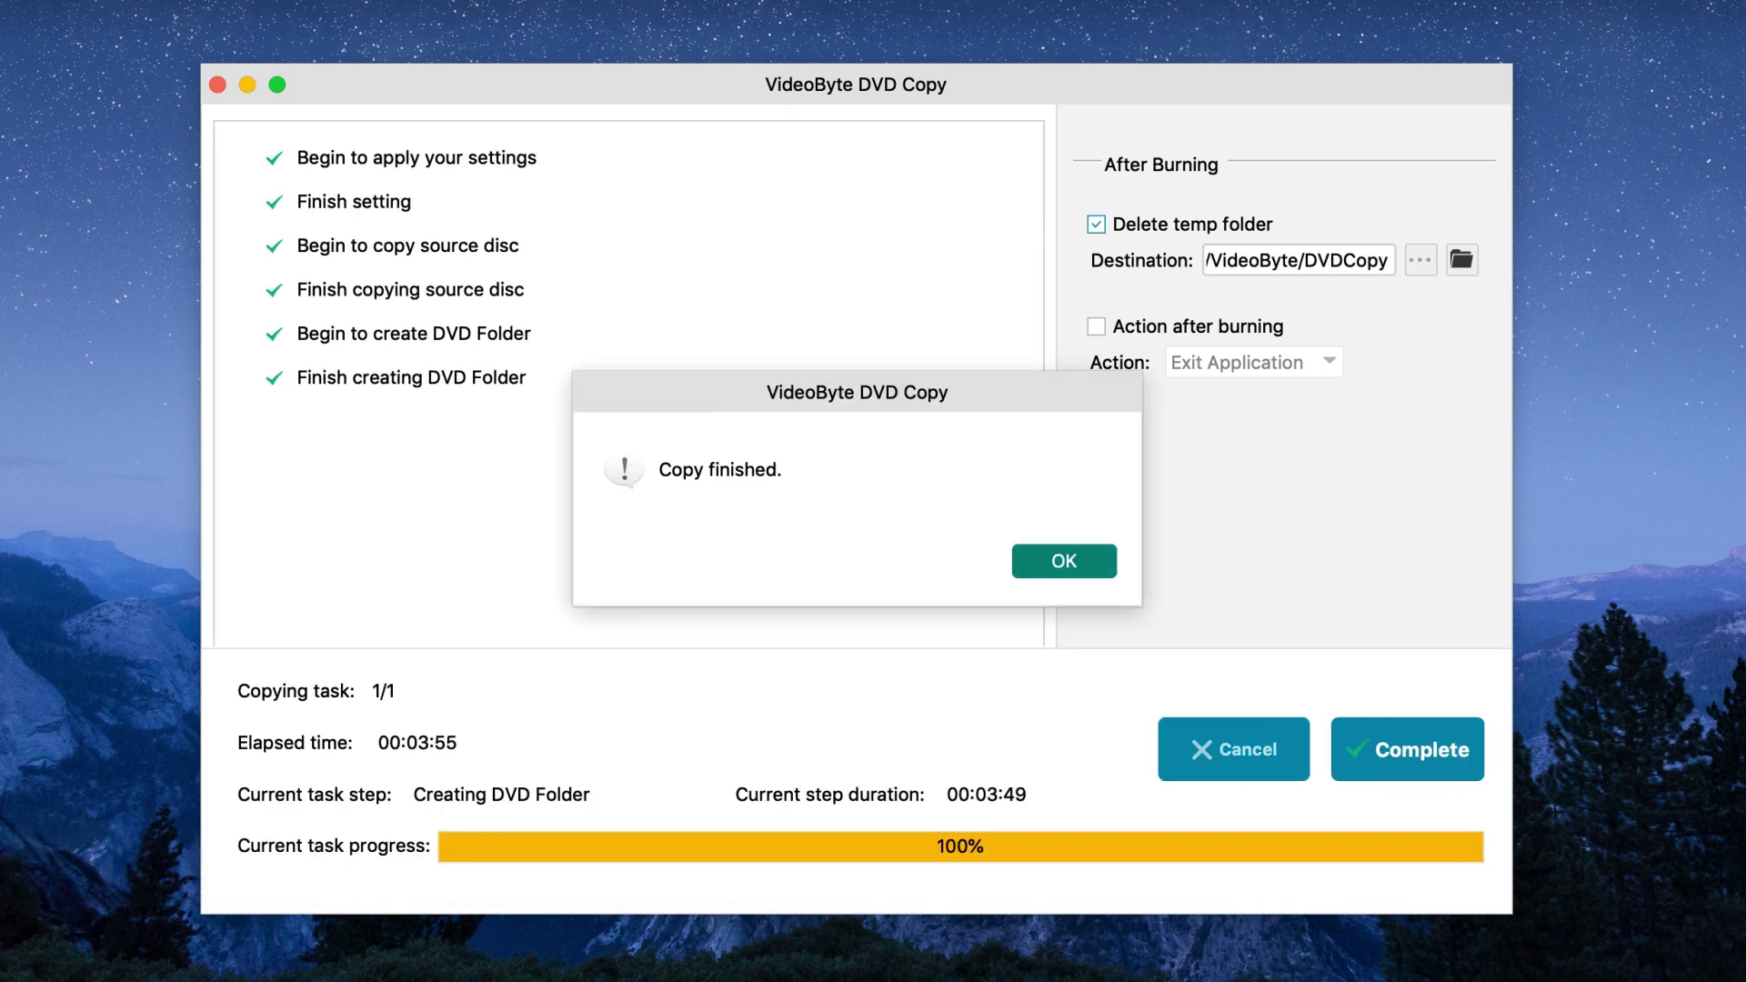